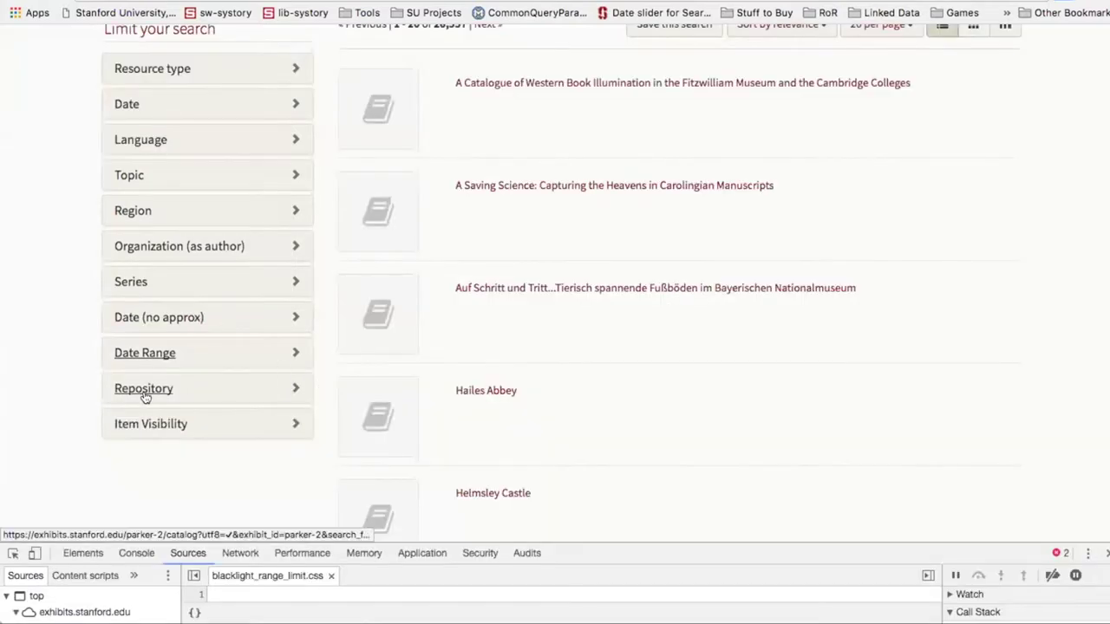
# Expand the Repository facet in the search limits to look at its values
pyautogui.click(144, 390)
pyautogui.scroll(-1, 146, 388)
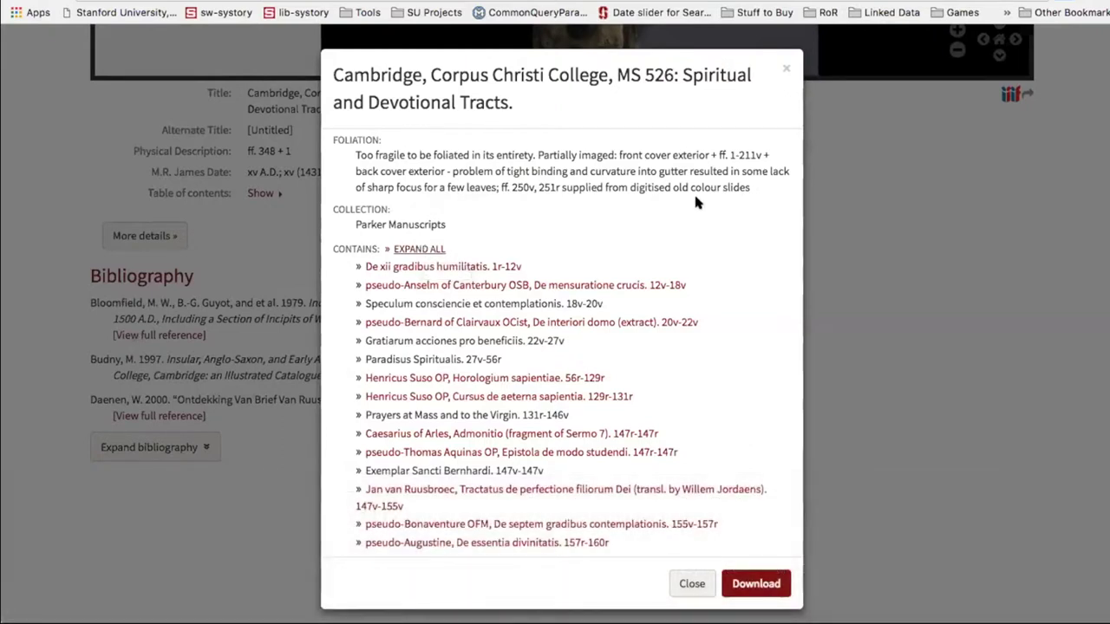
# Expand all entries of the Contains list in the MS 526 details, look through them, and collapse them all again
pyautogui.scroll(-2, 695, 202)
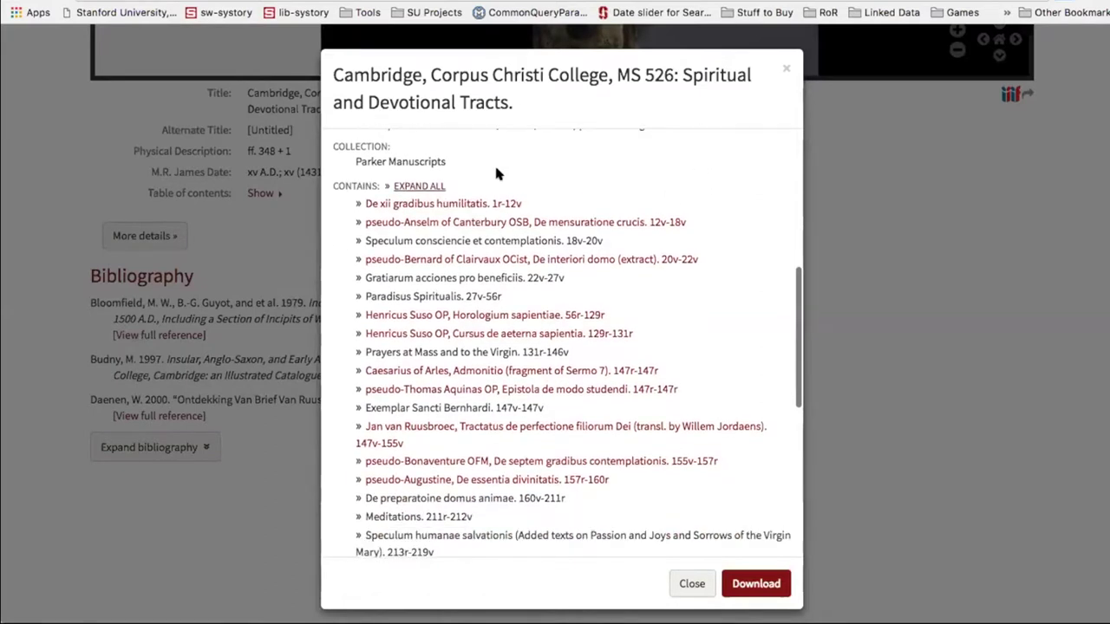
pyautogui.click(425, 191)
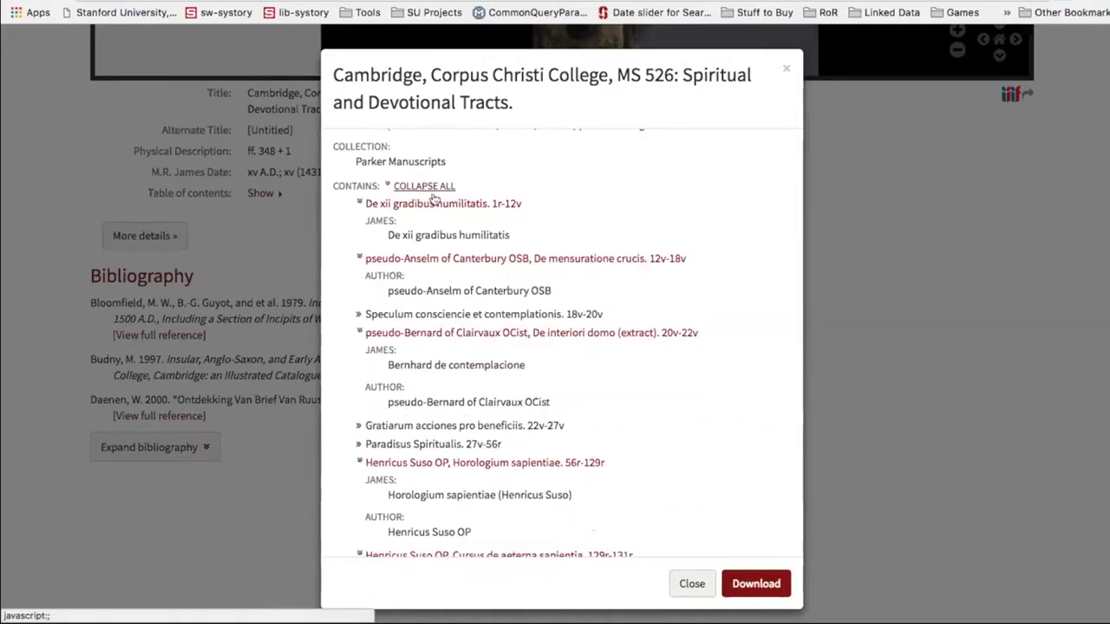
pyautogui.scroll(-6, 523, 312)
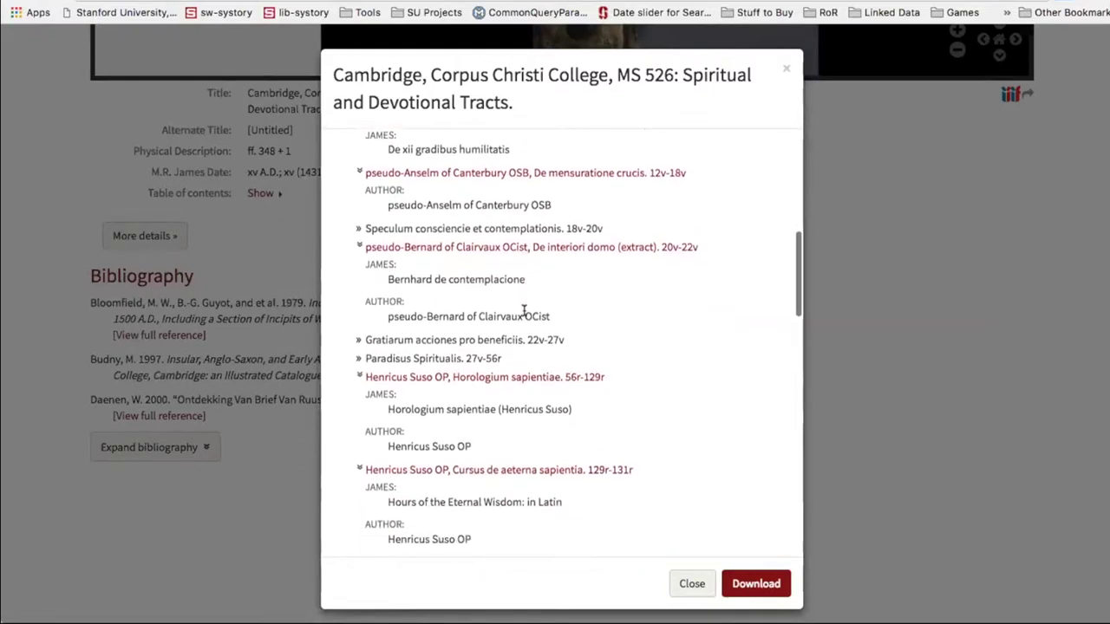
pyautogui.scroll(6, 523, 318)
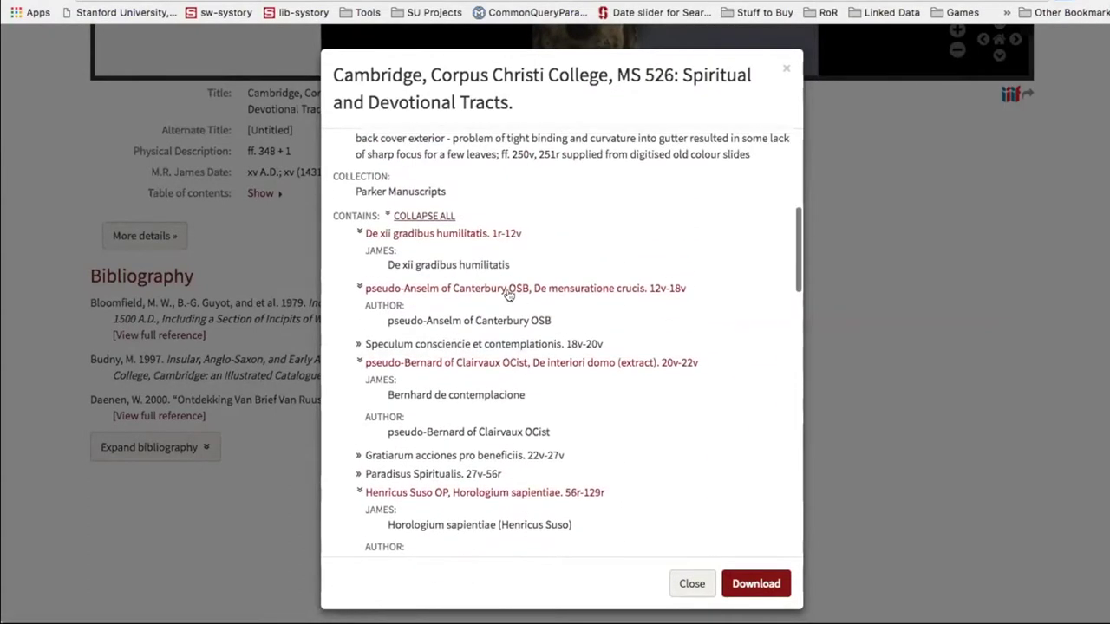
pyautogui.click(422, 217)
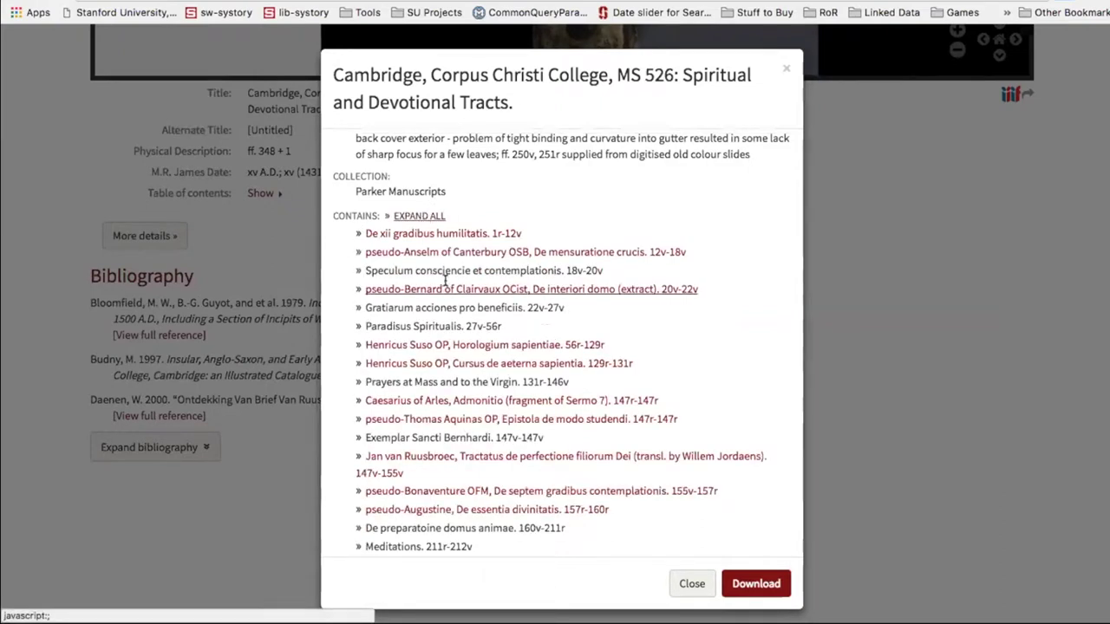
# Expand only the pseudo-Thomas Aquinas entry, Epistola de modo studendi, to read its author, and close the manuscript details
pyautogui.scroll(-2, 457, 339)
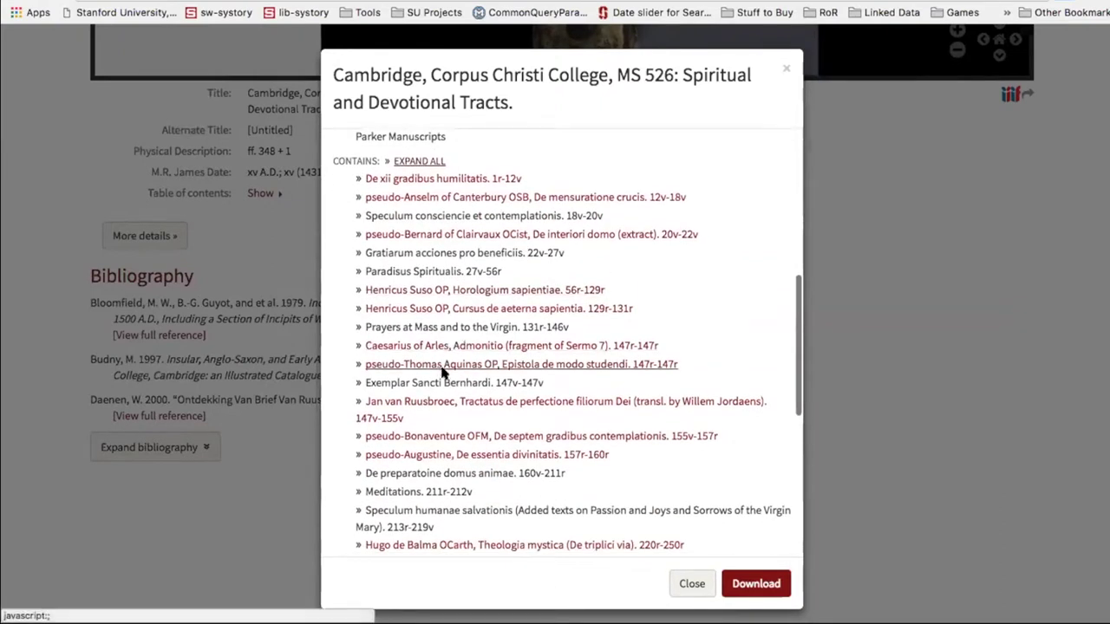
pyautogui.click(443, 366)
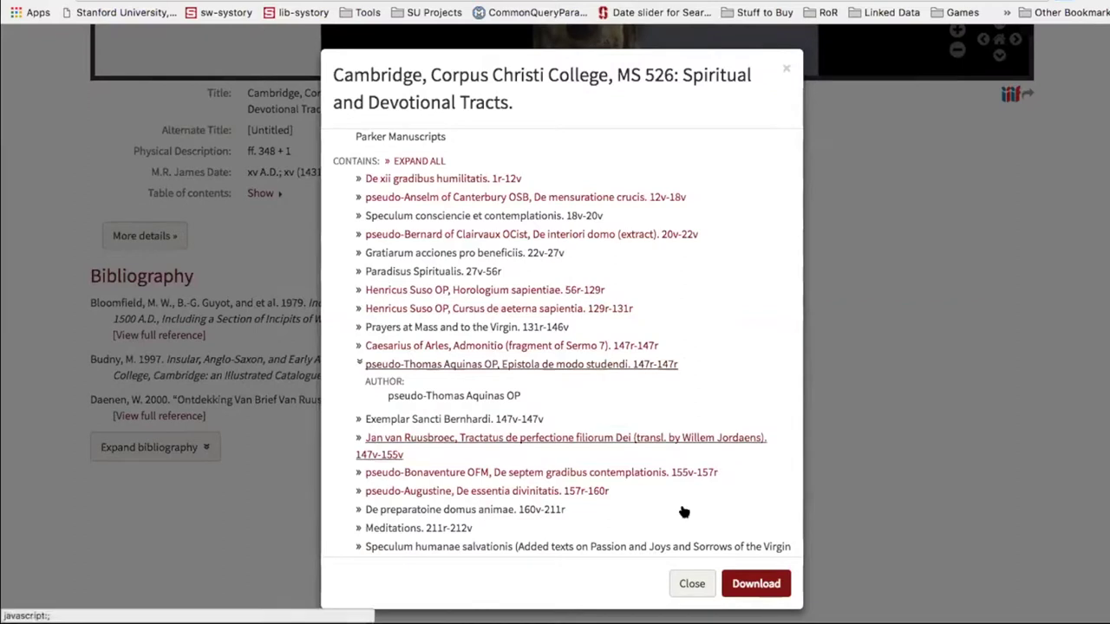
pyautogui.click(691, 586)
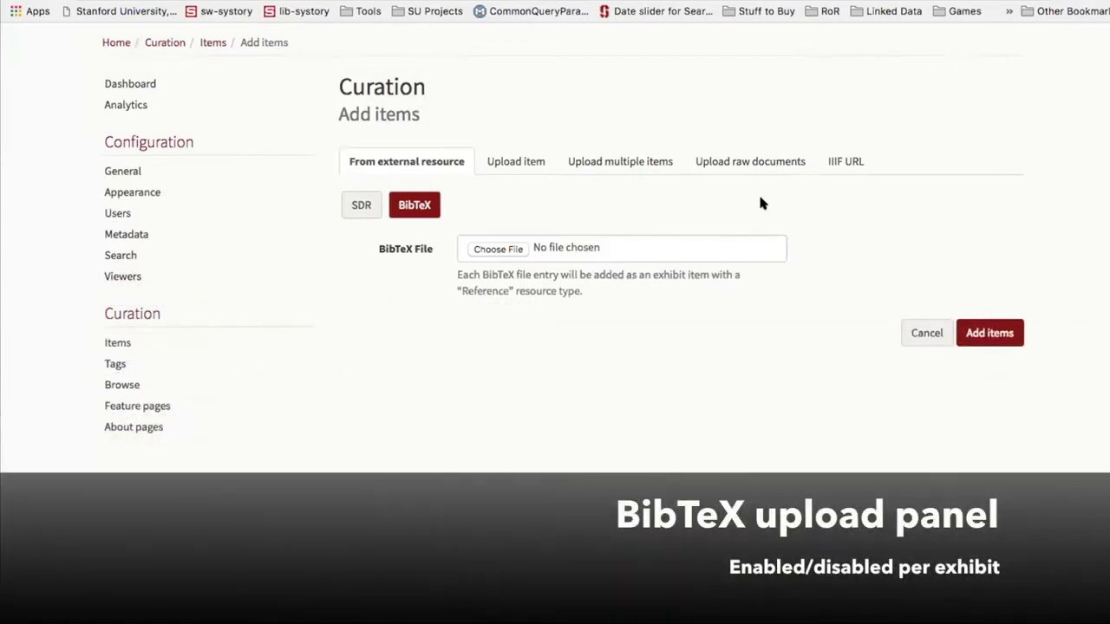
# Examine the SDR and BibTeX options for adding items from an external resource, ending on the BibTeX file upload
pyautogui.scroll(3, 761, 201)
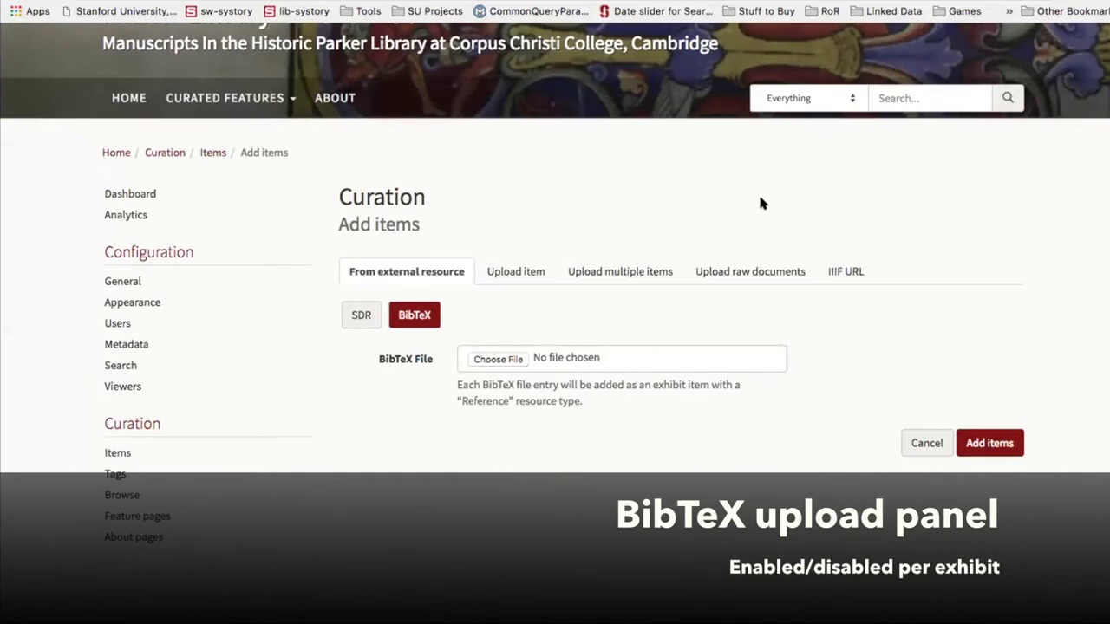
pyautogui.scroll(2, 575, 371)
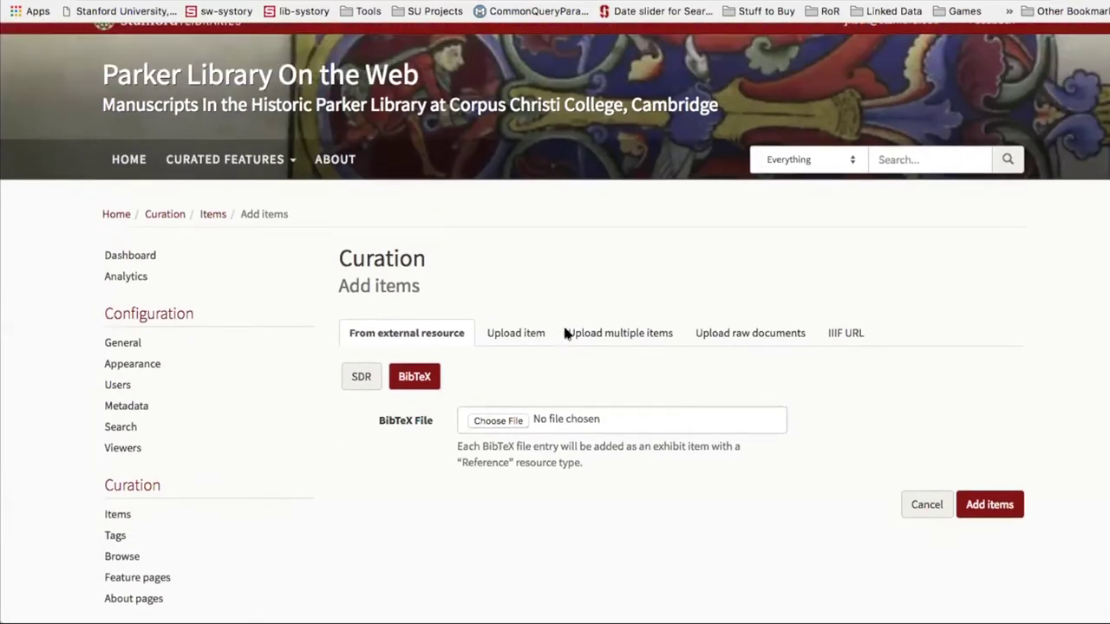
pyautogui.scroll(1, 624, 312)
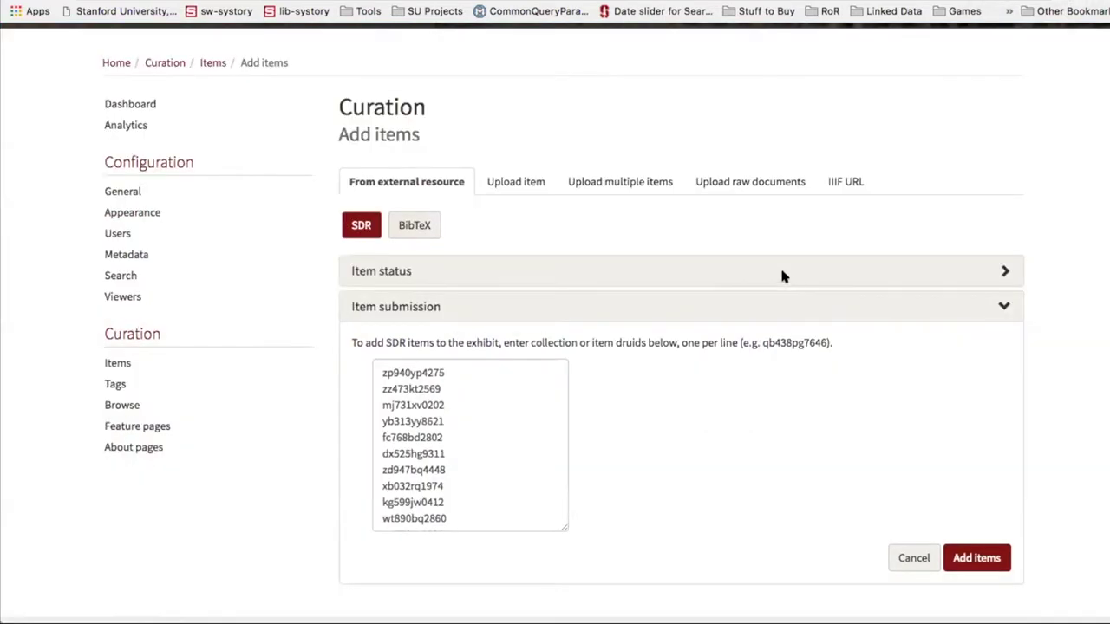
pyautogui.click(415, 224)
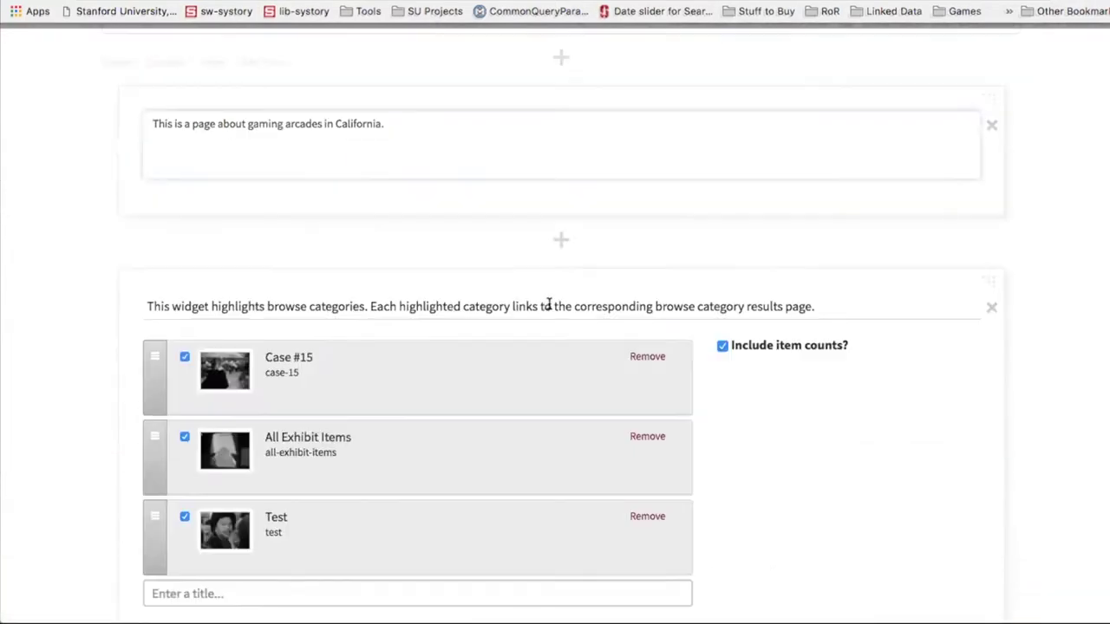
# Insert an Item Embed widget between the introductory text and the browse categories widget on the feature page
pyautogui.click(561, 241)
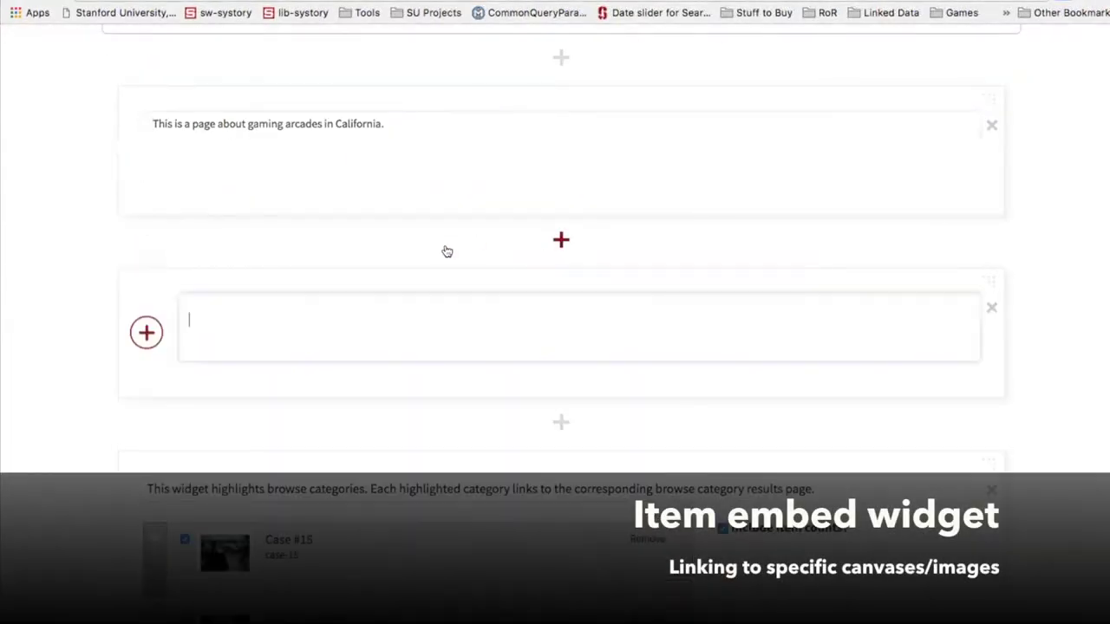
pyautogui.click(145, 334)
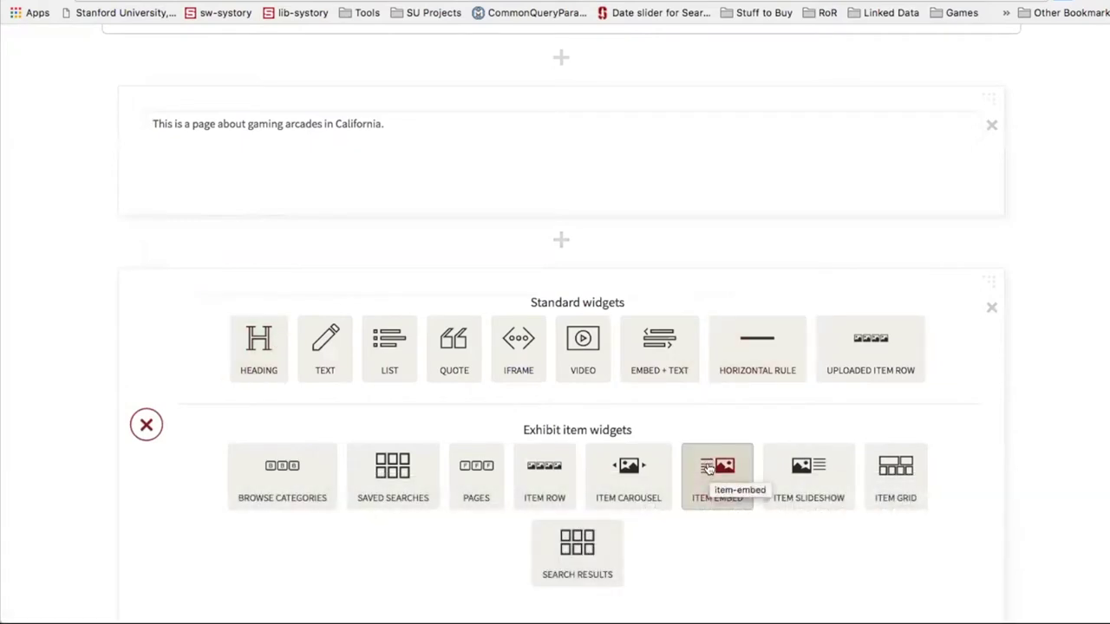
pyautogui.click(709, 469)
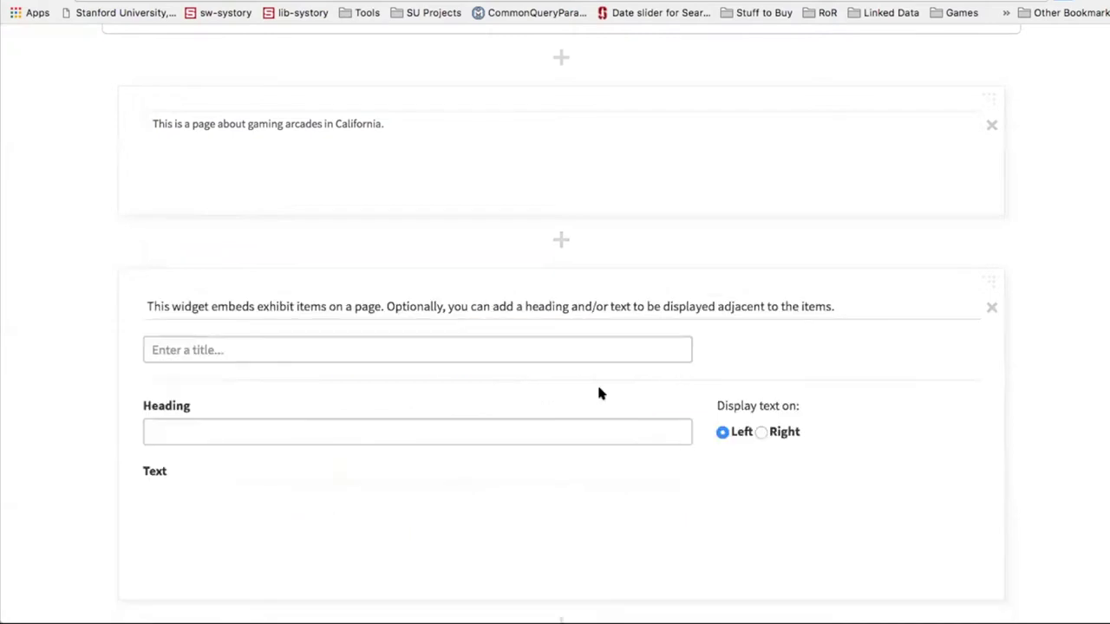
# Add the item 1st Street Arcade San Francisco (fw090jw3474) to the embed widget and select its image 5 for display
pyautogui.click(539, 347)
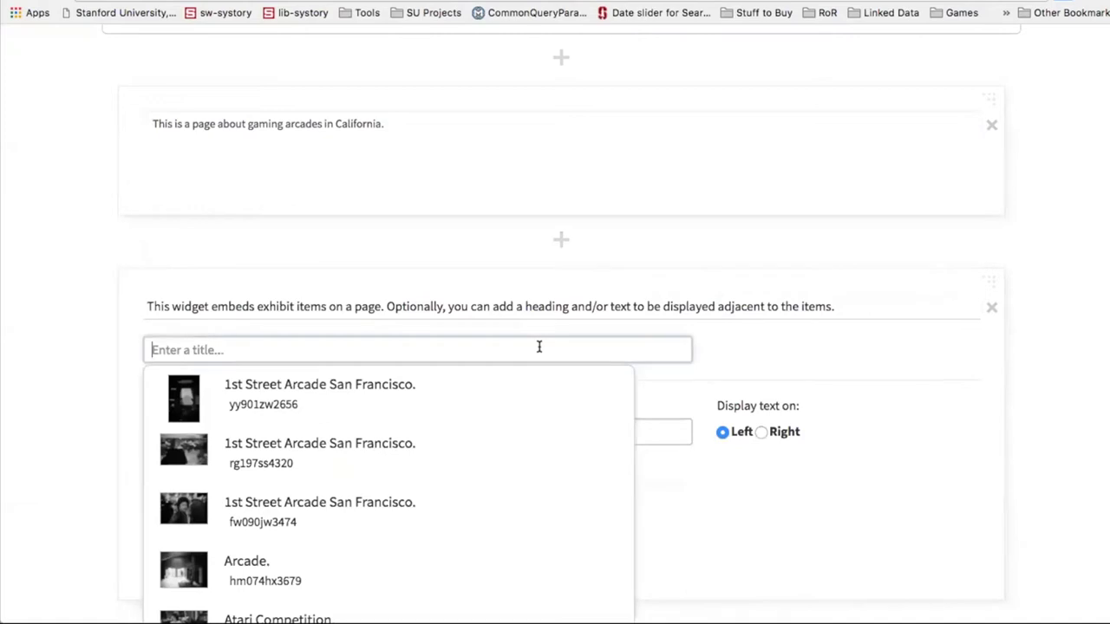
pyautogui.click(422, 500)
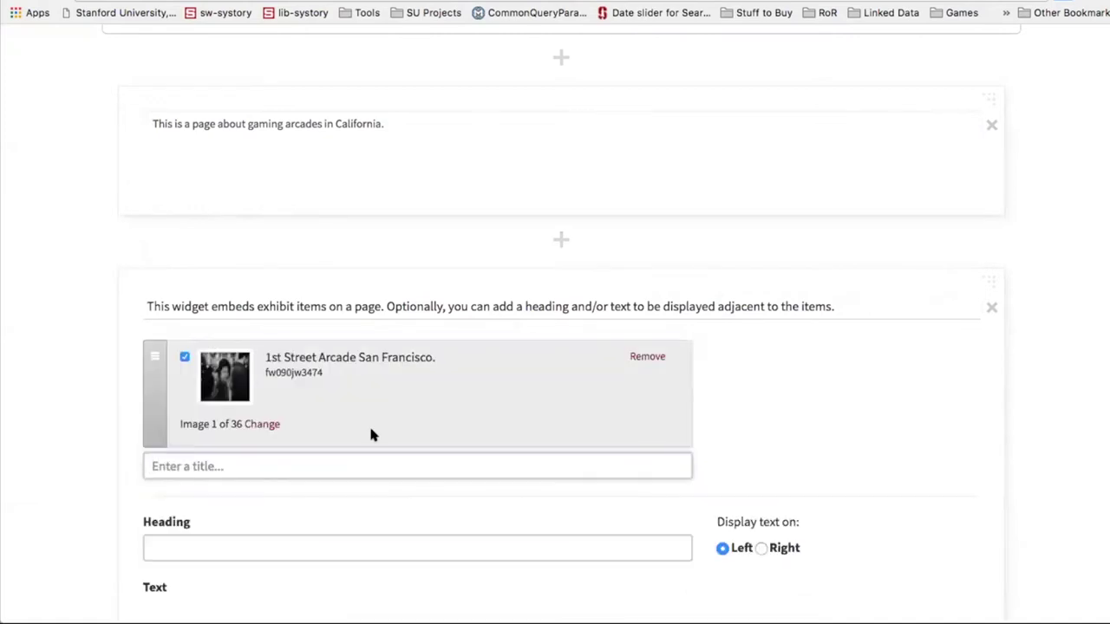
pyautogui.click(261, 424)
pyautogui.hscroll(2, 454, 483)
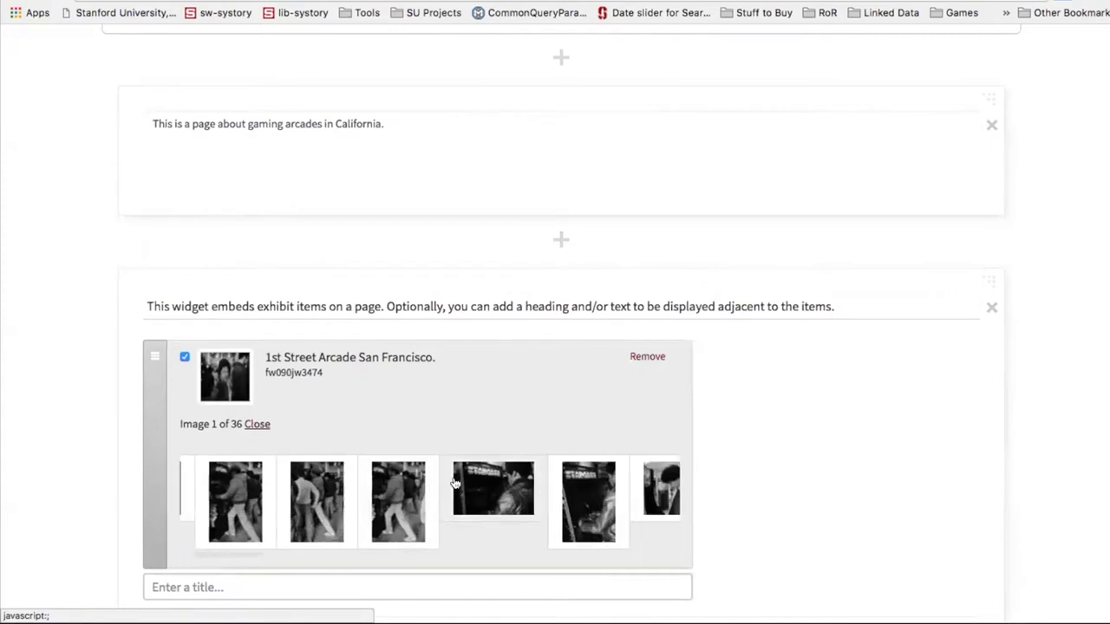
pyautogui.click(490, 484)
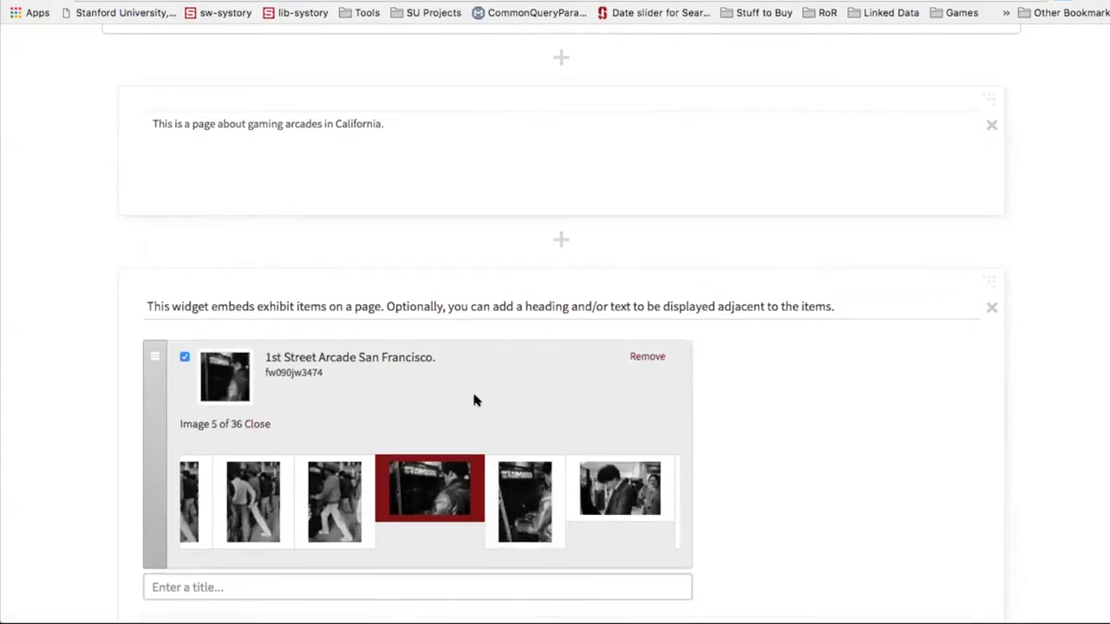
# Set the item embed widget's heading to "Some heading"
pyautogui.scroll(-3, 838, 420)
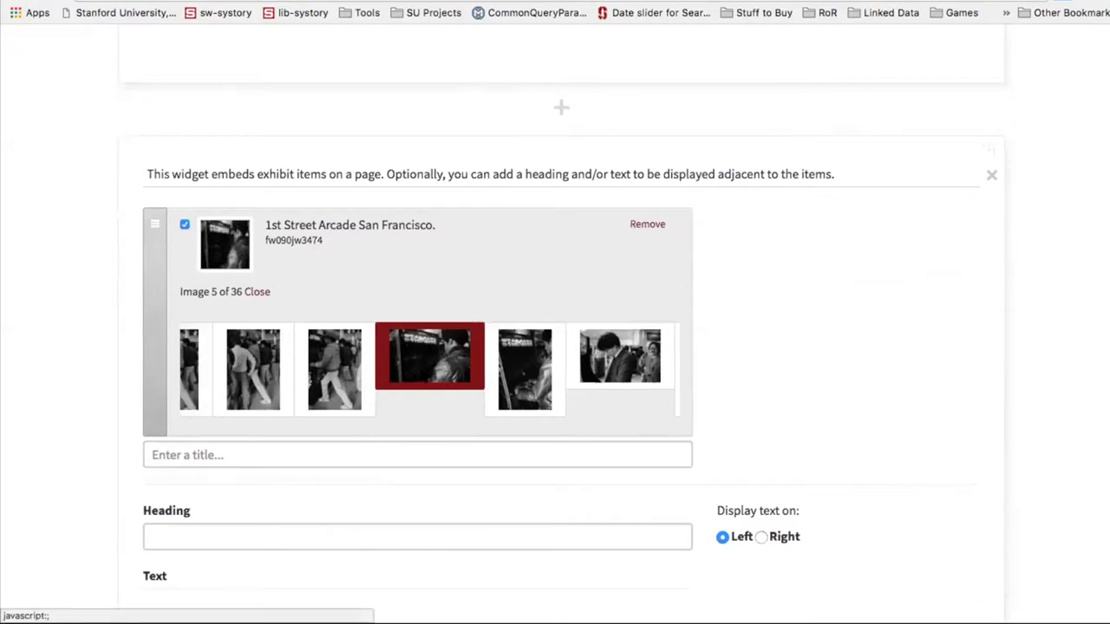
pyautogui.scroll(-1, 415, 382)
pyautogui.click(396, 469)
pyautogui.write('So')
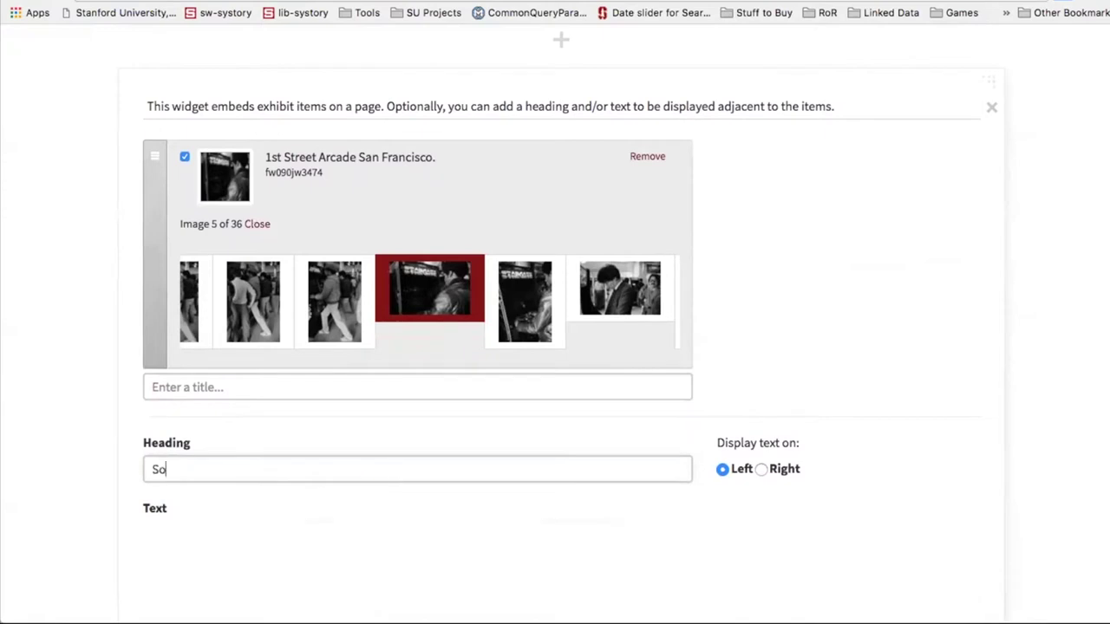
pyautogui.write('me heading')
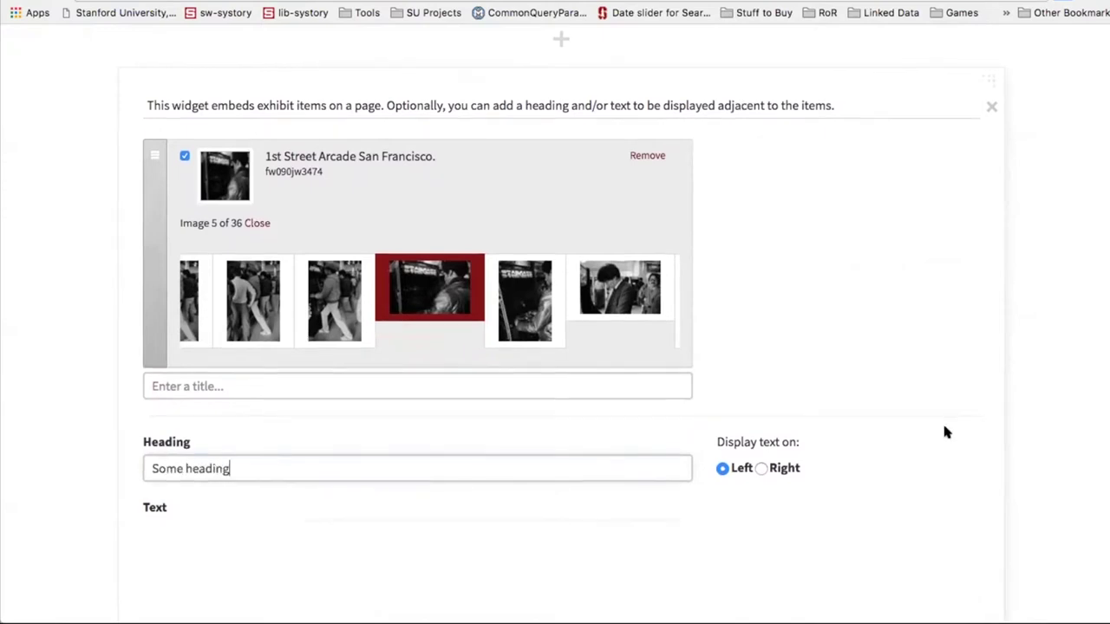
# Save the feature page and check the embedded image viewer on the published Arcades of California page
pyautogui.scroll(-3, 945, 431)
pyautogui.scroll(-5, 945, 431)
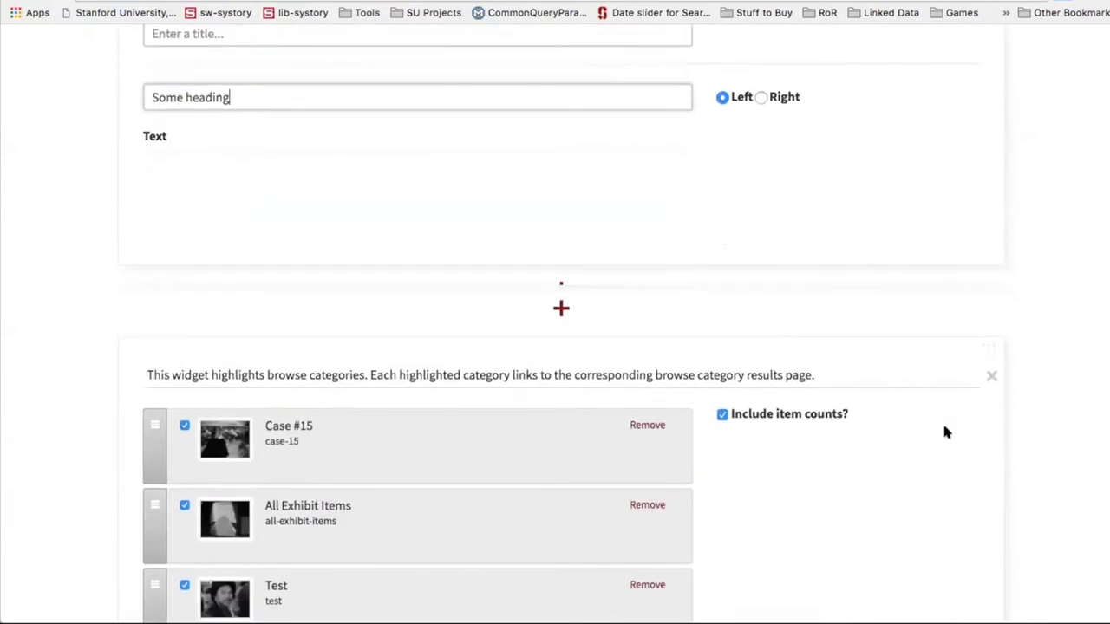
pyautogui.click(954, 432)
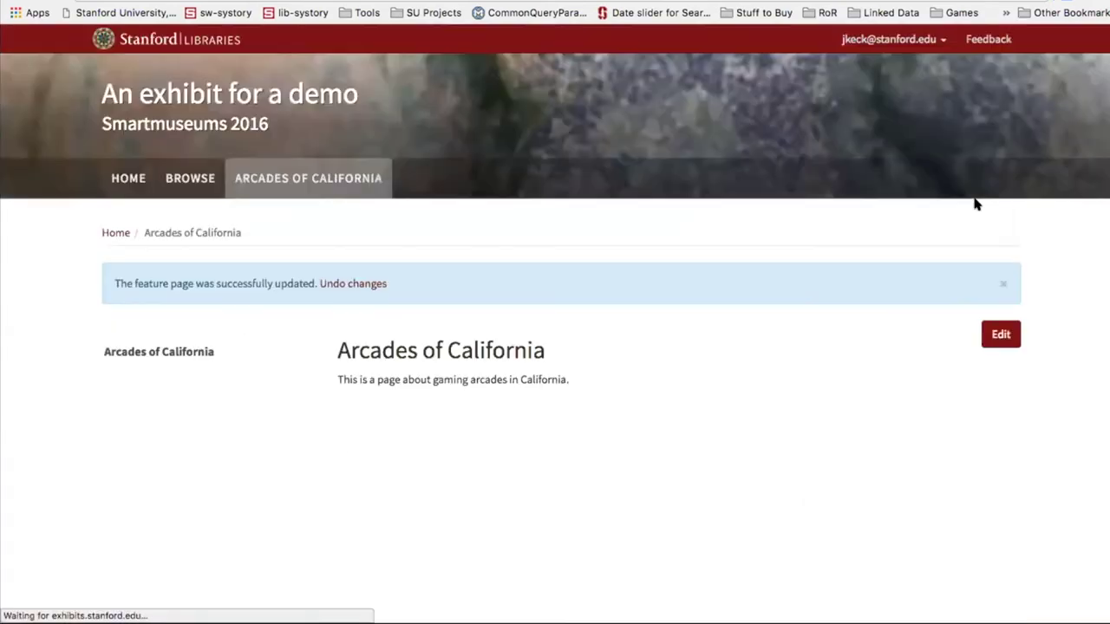
pyautogui.scroll(-3, 1066, 290)
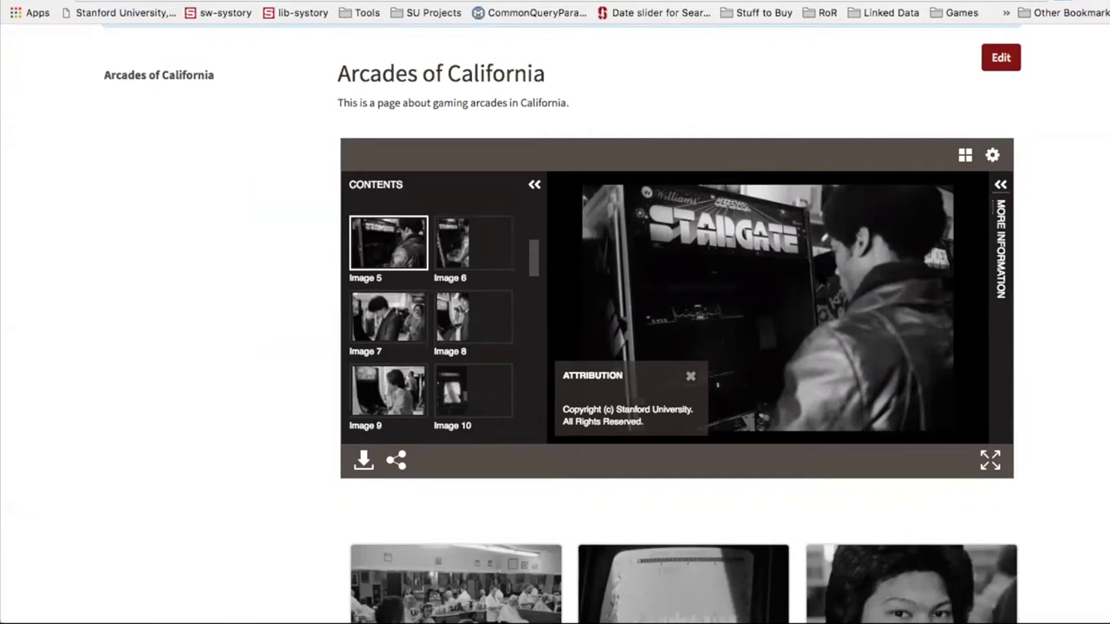
pyautogui.moveTo(845, 225)
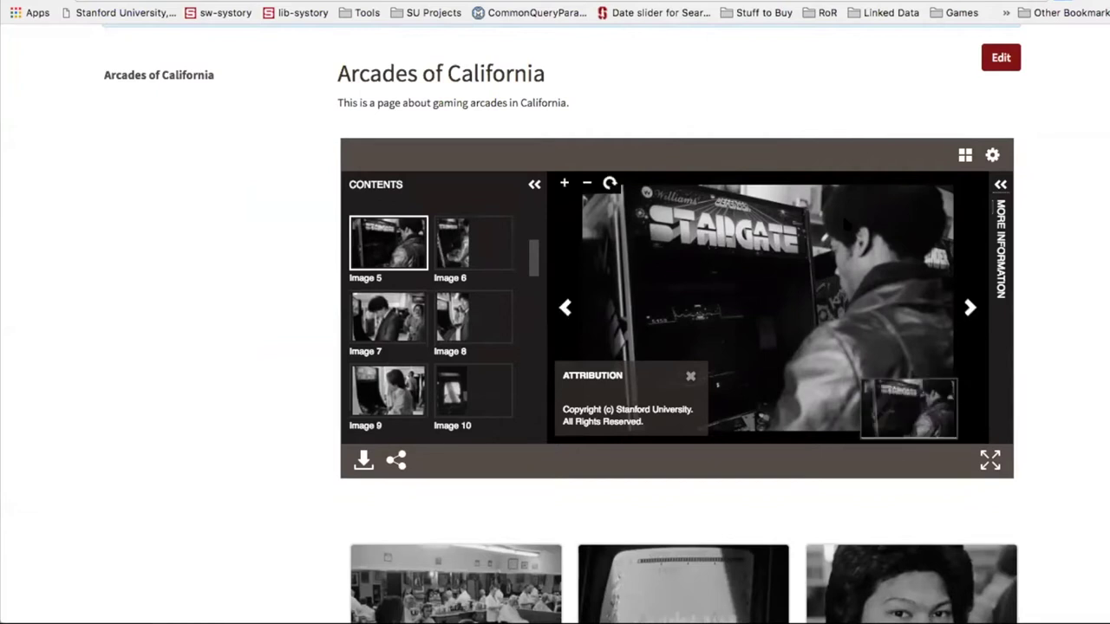